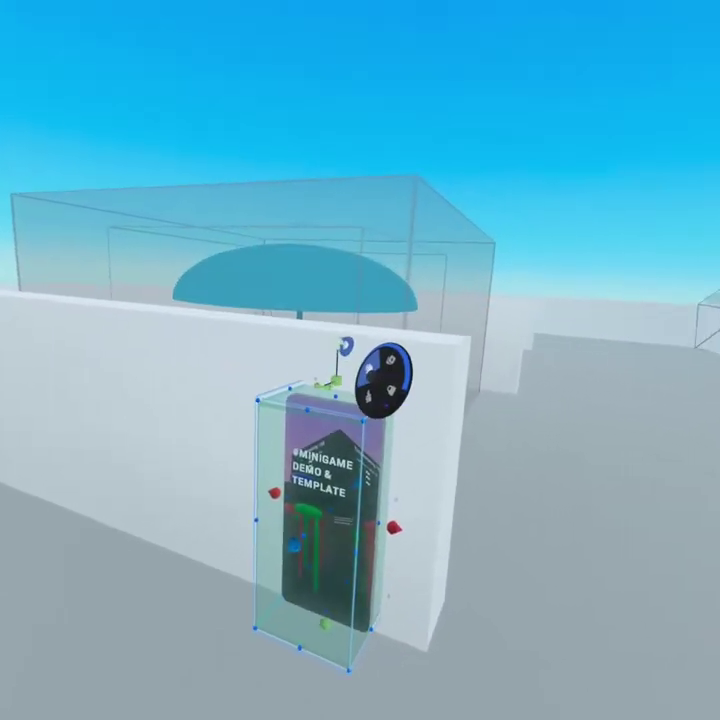
drag(345, 346, 363, 323)
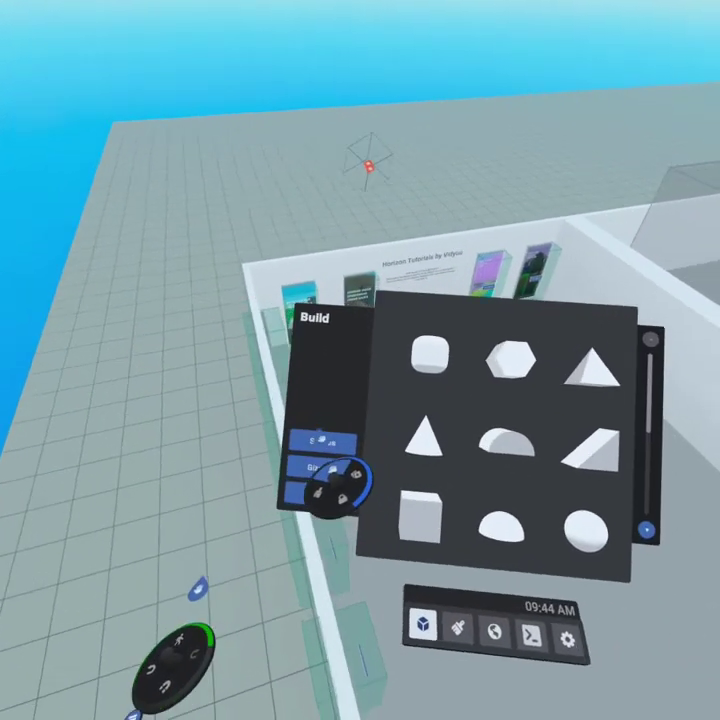
Add a Particle FX gizmo and a cube to the world, turning off the cube's Visible and Collidable properties
click(320, 466)
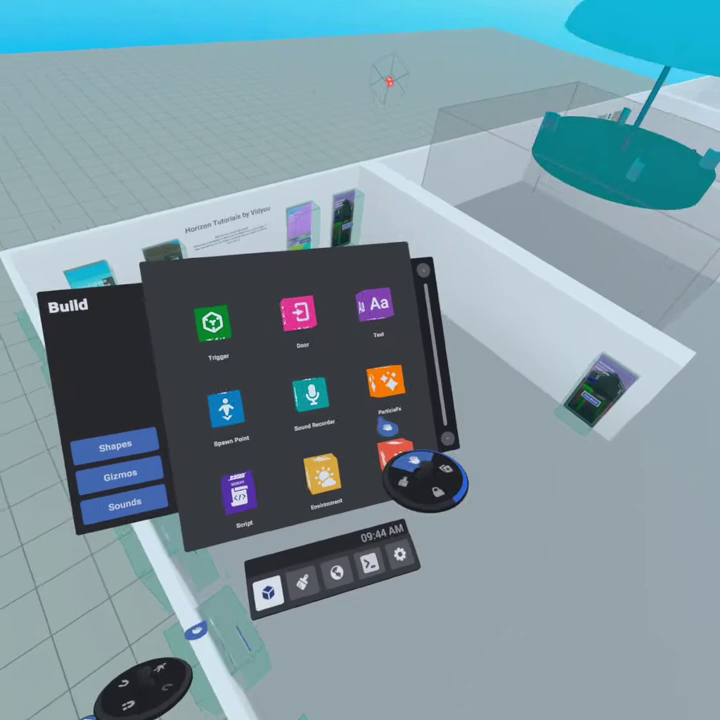
drag(336, 452, 495, 461)
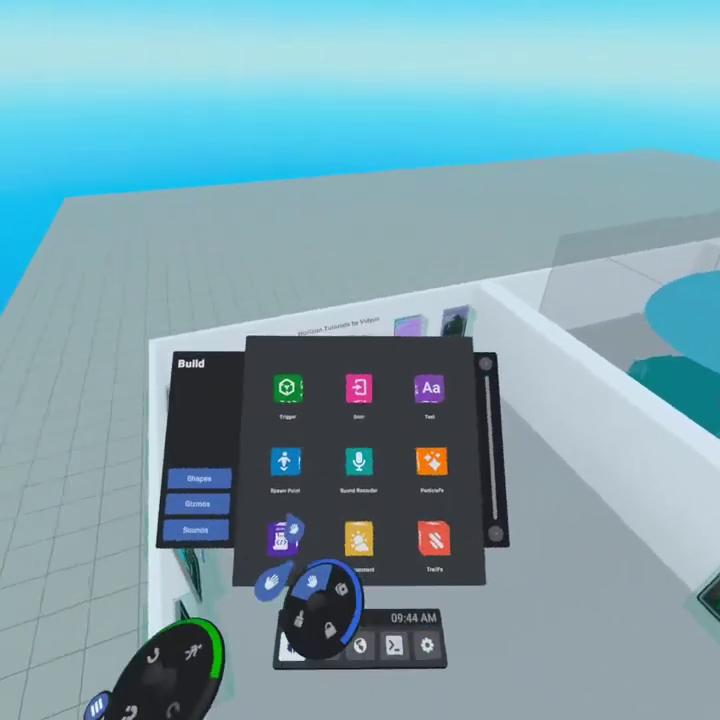
click(199, 479)
drag(317, 571, 361, 496)
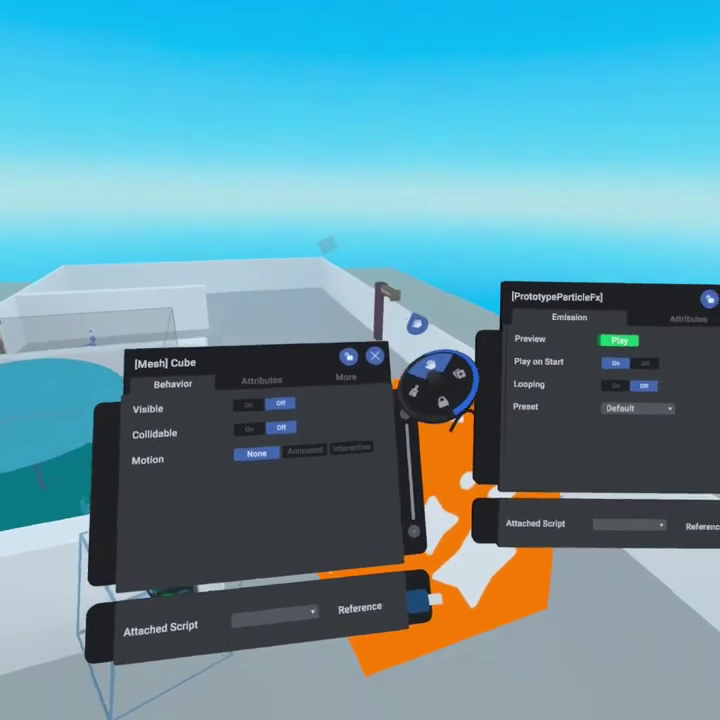
click(477, 362)
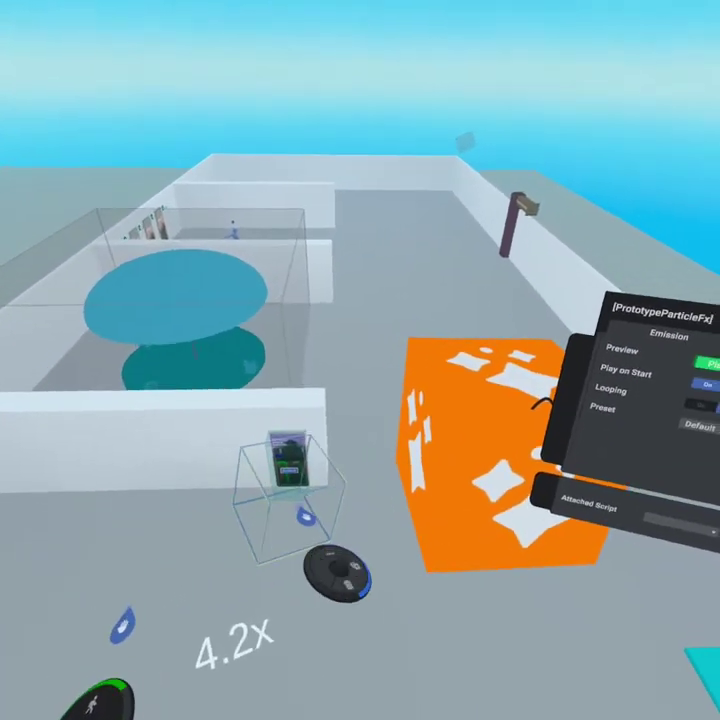
Position the invisible cube beside the Particle FX gizmo and group the two objects
drag(305, 515, 344, 461)
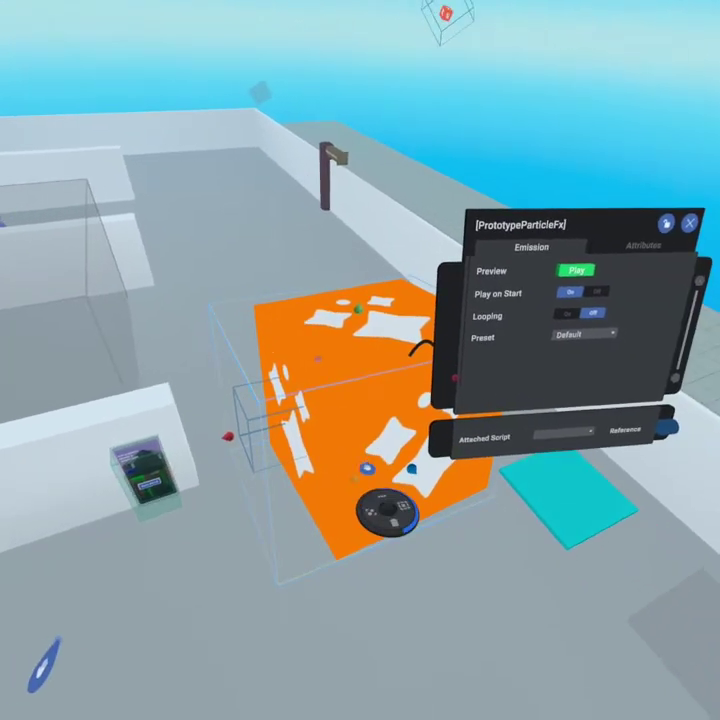
click(404, 495)
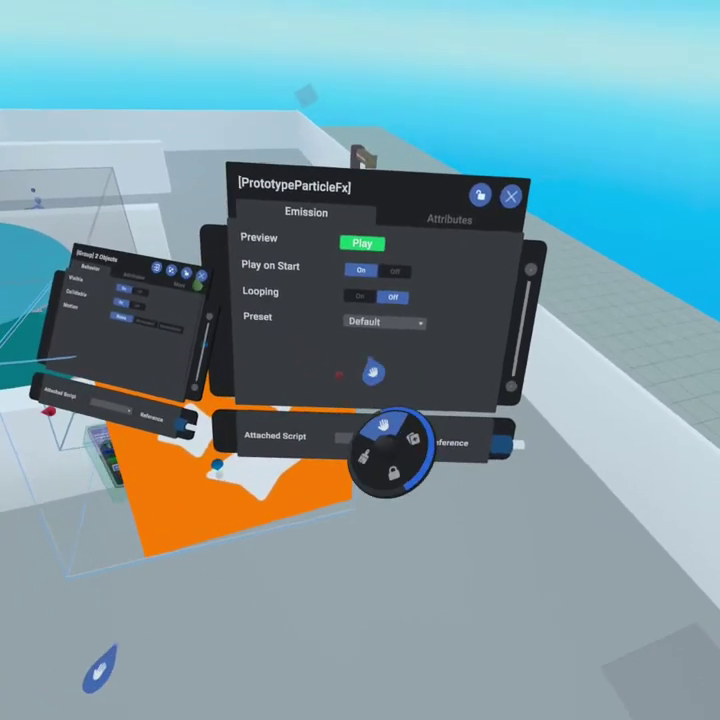
Set the particle effect's preset to Sparkles Aoe and close its properties
click(380, 293)
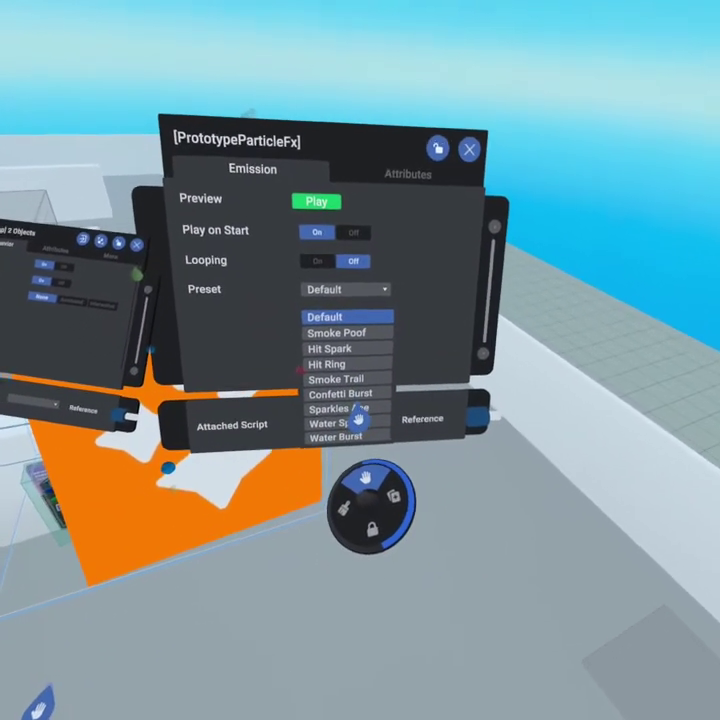
click(352, 409)
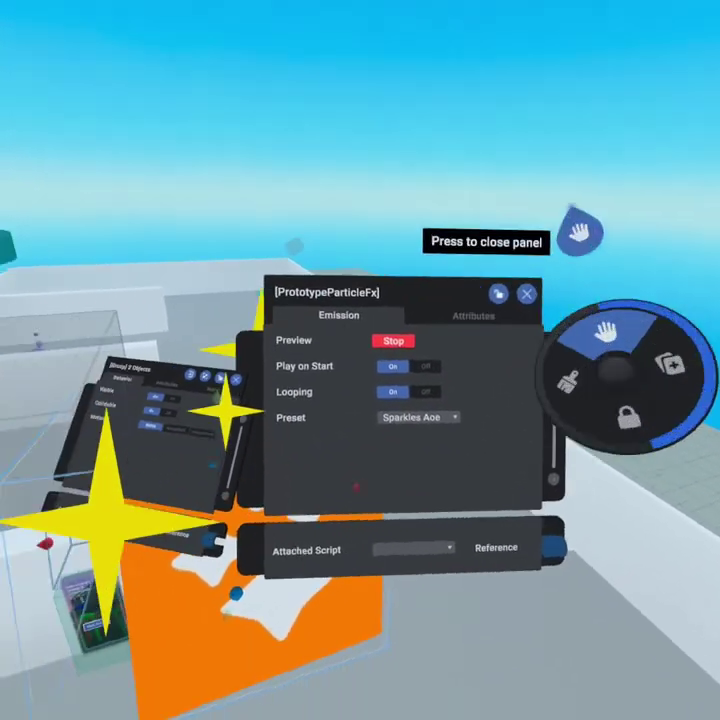
click(526, 294)
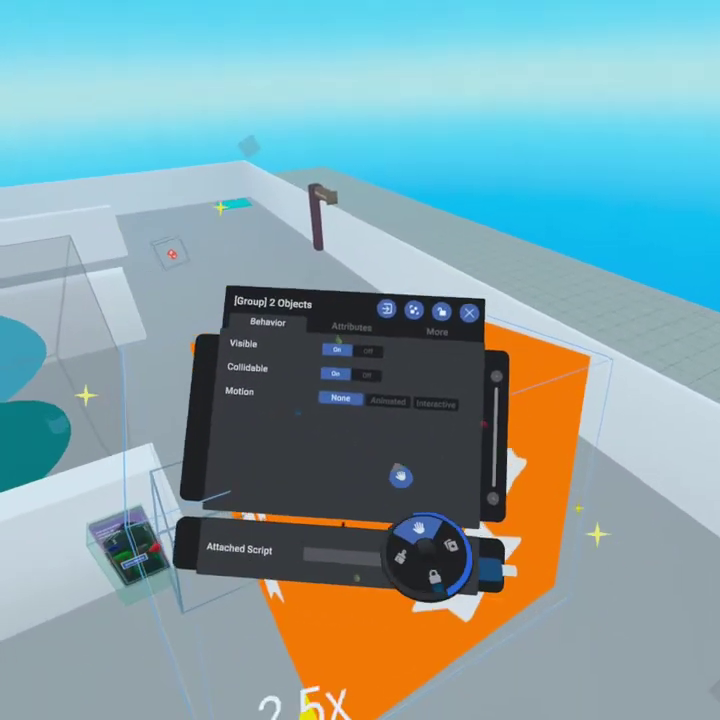
Set the particle group's motion to Animated, with Back and Forth looping, Play on Start on and a speed of 0.50
drag(401, 476, 543, 410)
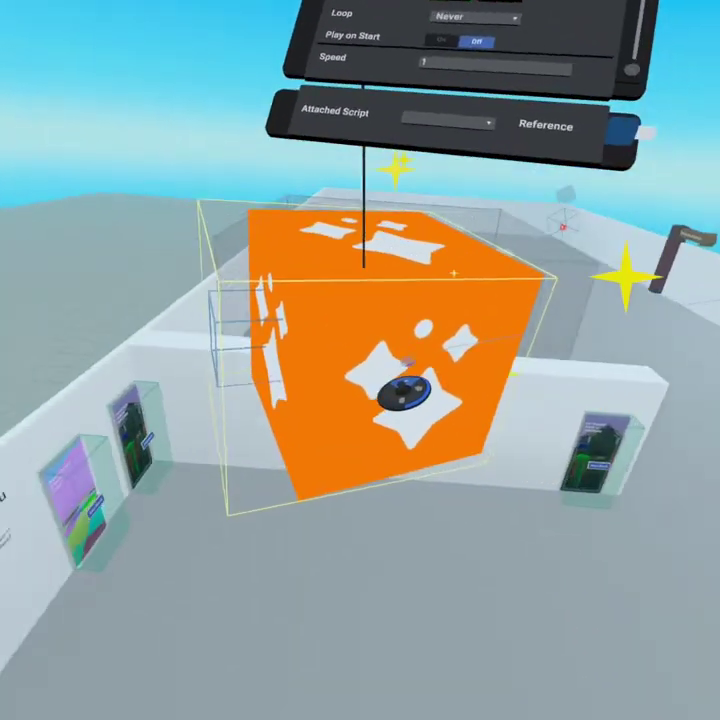
drag(404, 392, 458, 437)
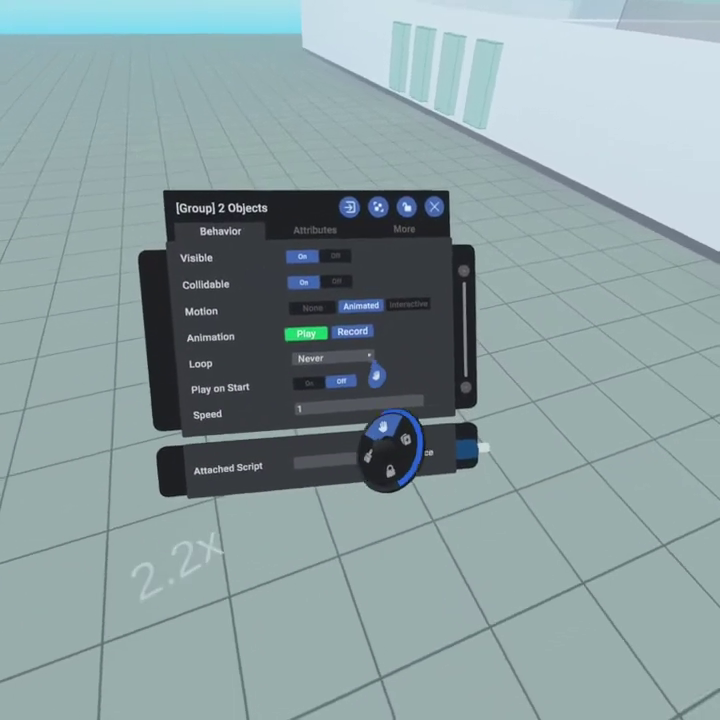
click(340, 357)
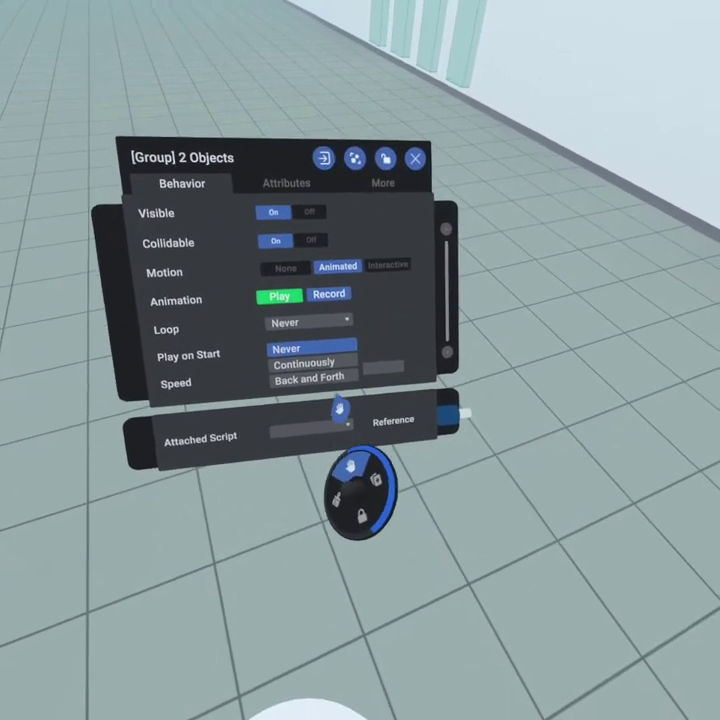
click(352, 426)
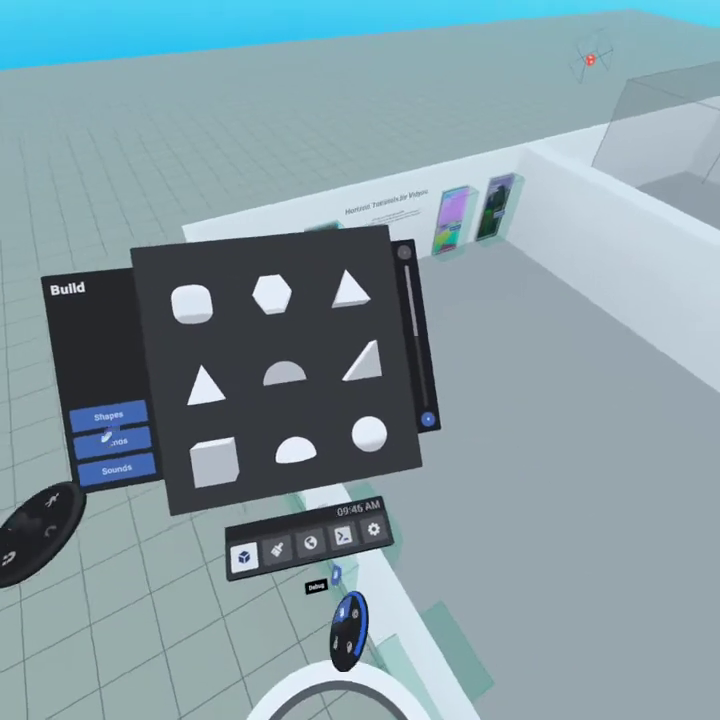
Open the animated particle group's properties and enter the group to edit its members
click(369, 565)
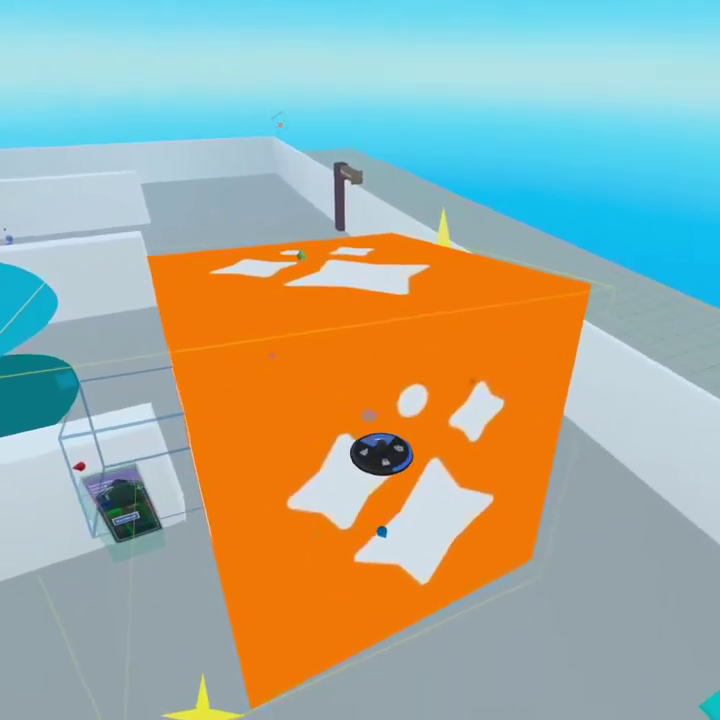
click(381, 454)
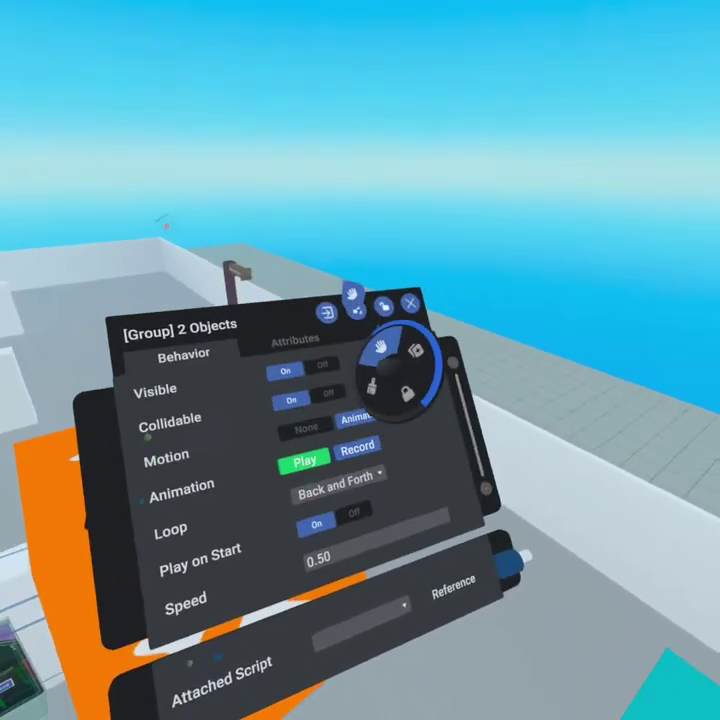
click(334, 312)
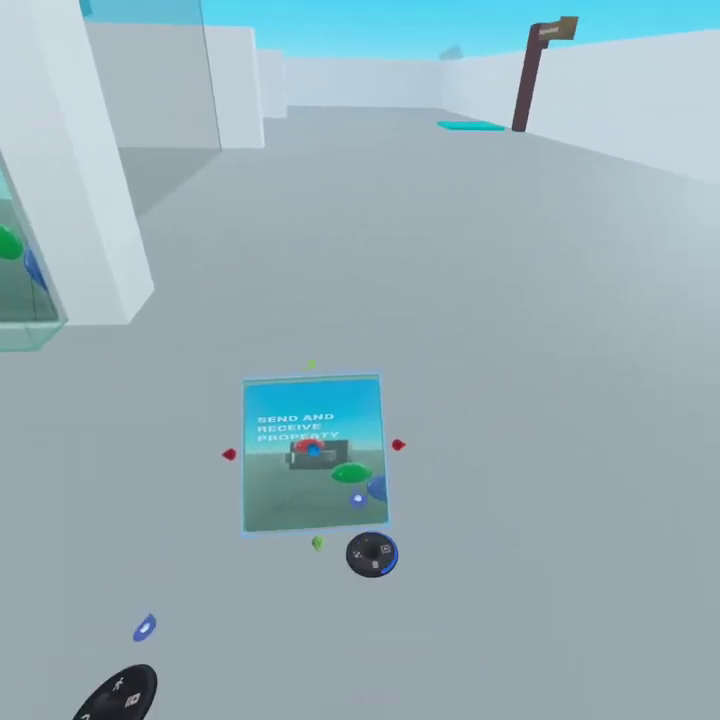
Open the properties of the free-standing Send and Receive Property door and set them beside the door
click(356, 527)
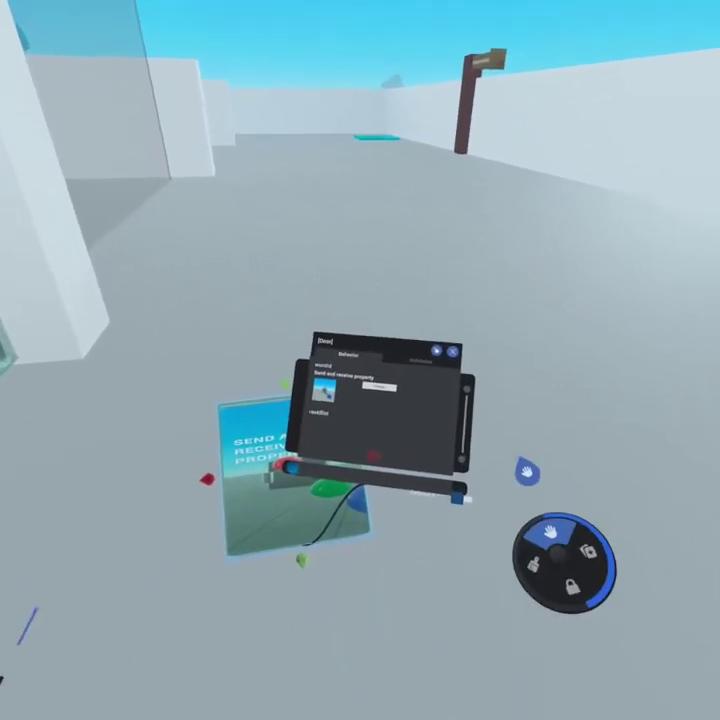
drag(421, 432, 487, 399)
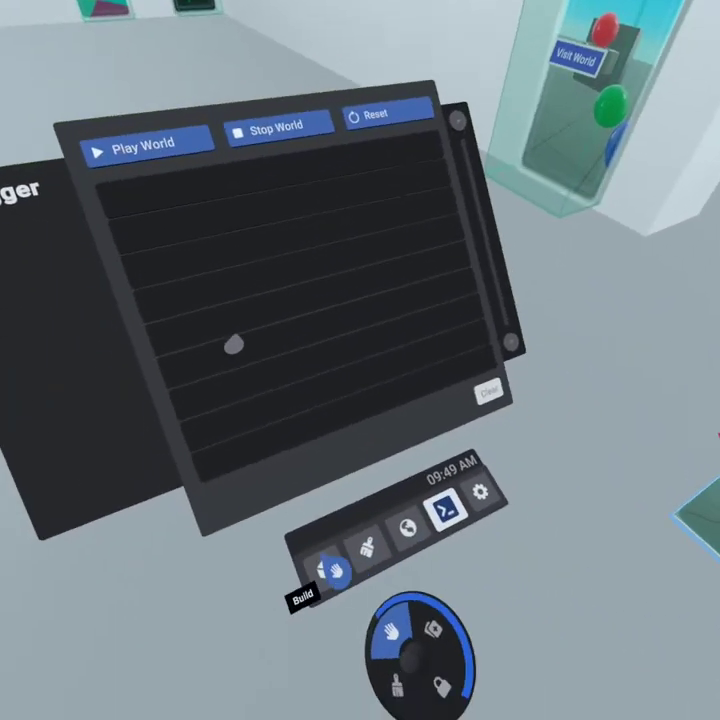
Add a cube shape, position it inside the Send and Receive Property door, and group the two objects
click(334, 570)
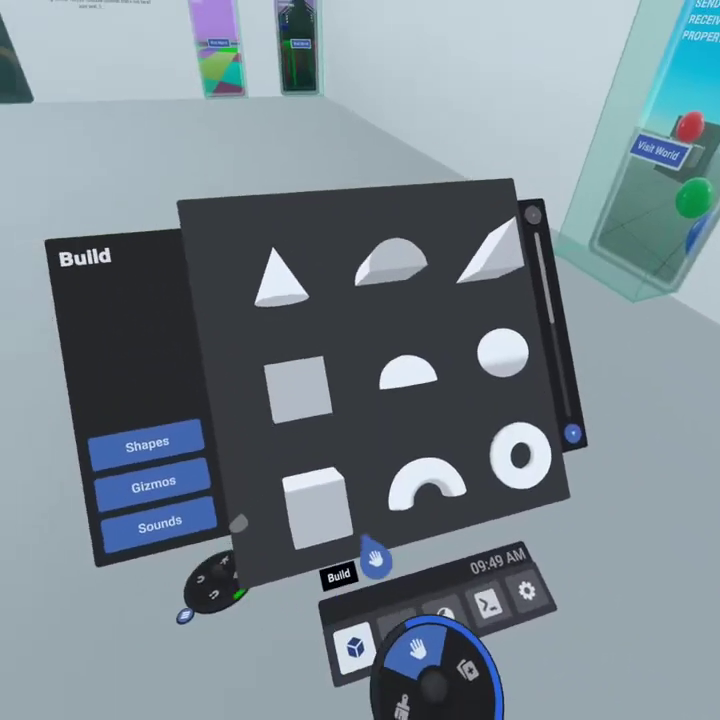
drag(323, 392, 300, 418)
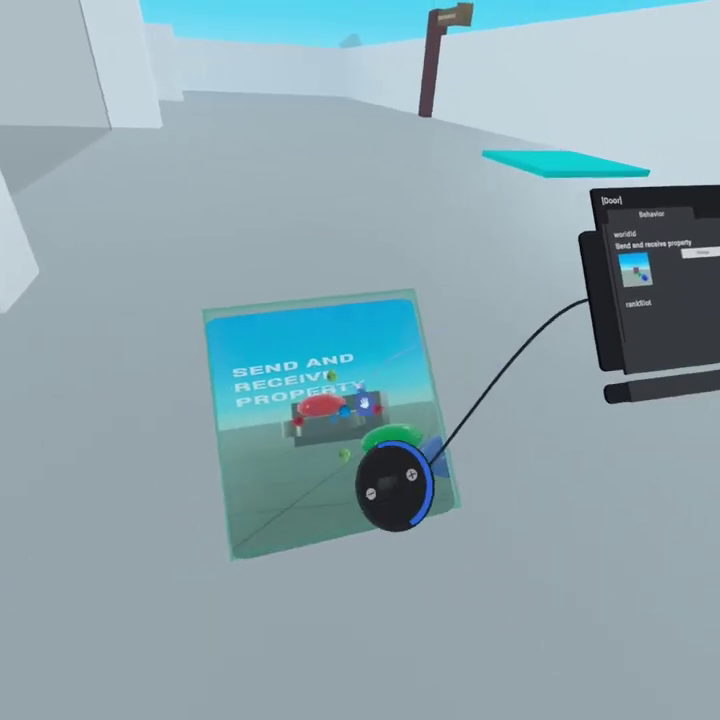
drag(363, 404, 365, 441)
drag(362, 548, 479, 537)
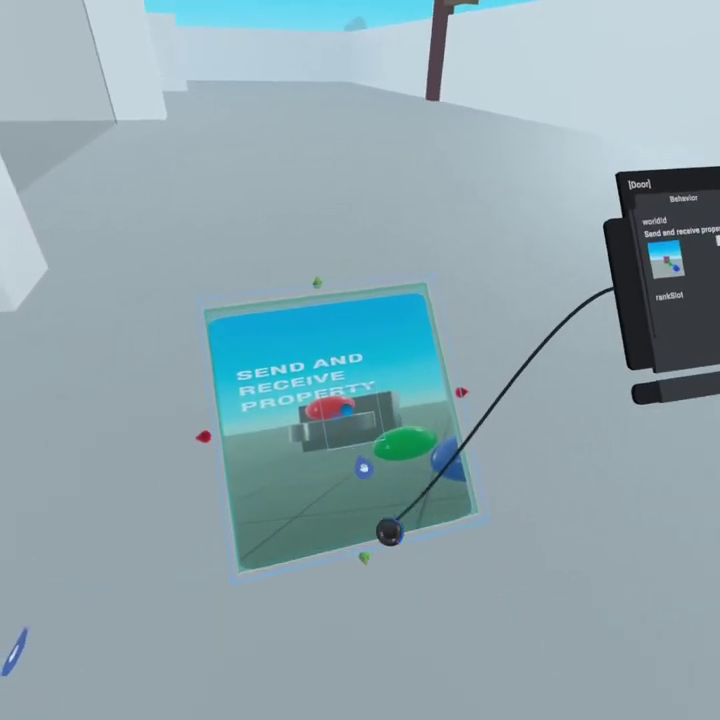
drag(370, 458, 368, 456)
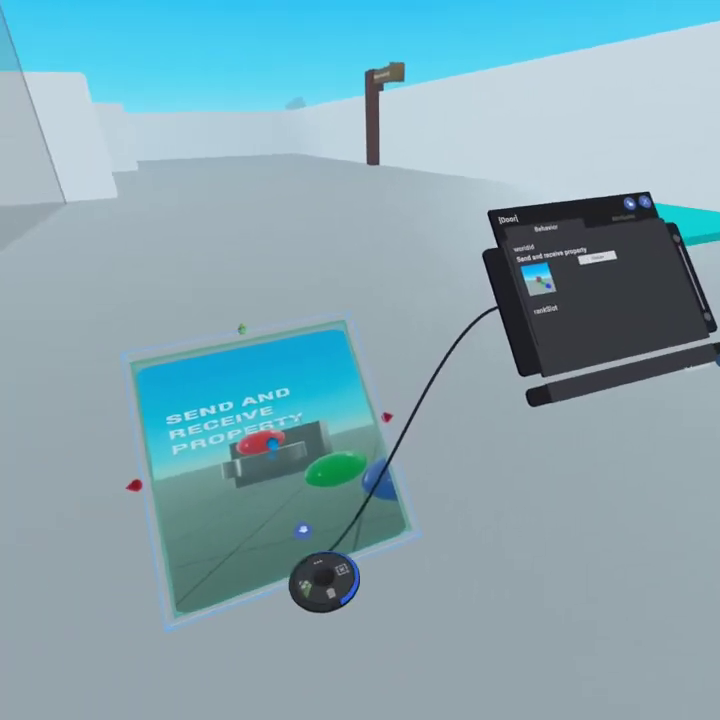
Set the door group's motion to Interactive and change its interaction type from grabbable only
click(303, 530)
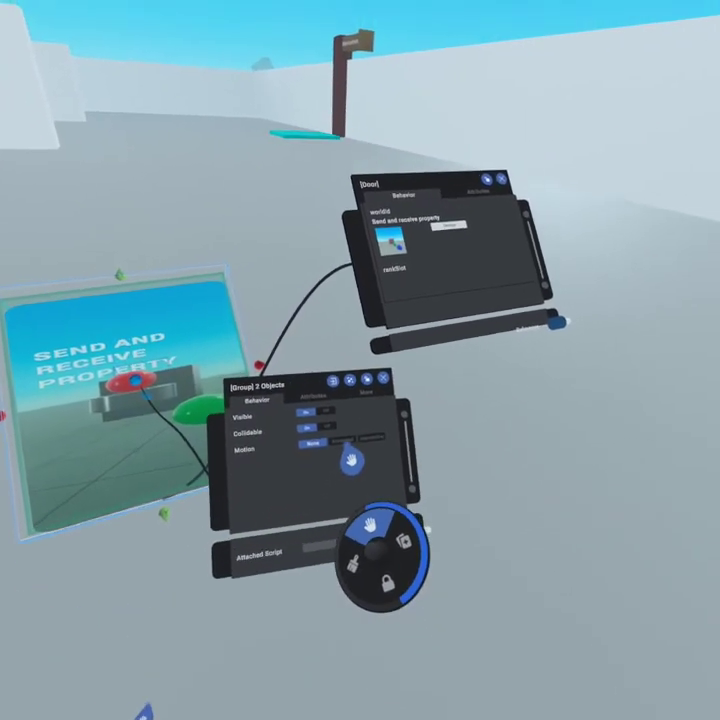
click(364, 438)
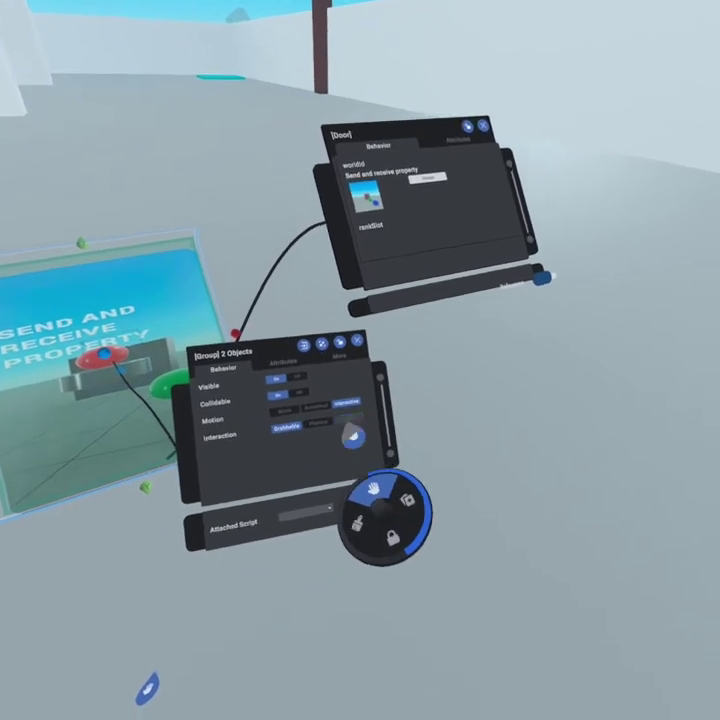
click(357, 432)
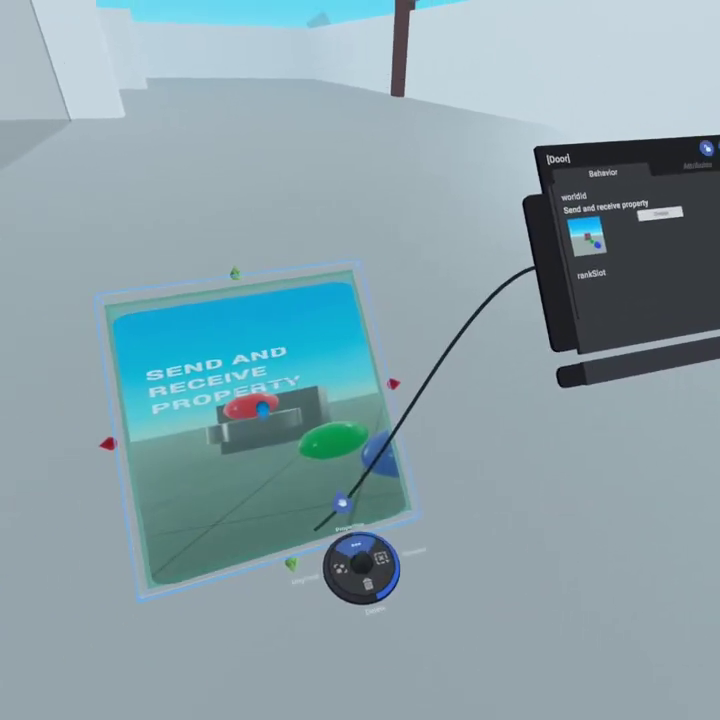
Enter the door group and turn on Collidable for the invisible cube inside it
click(342, 503)
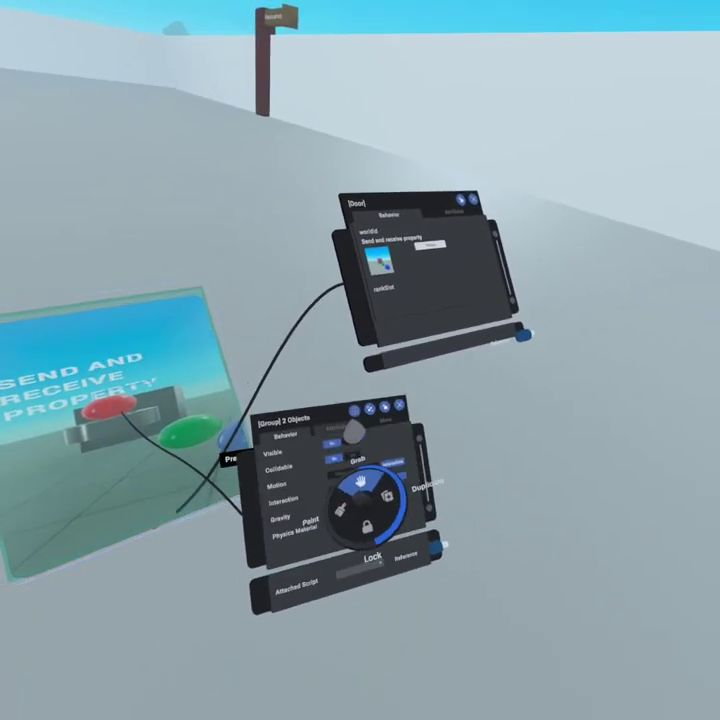
click(355, 412)
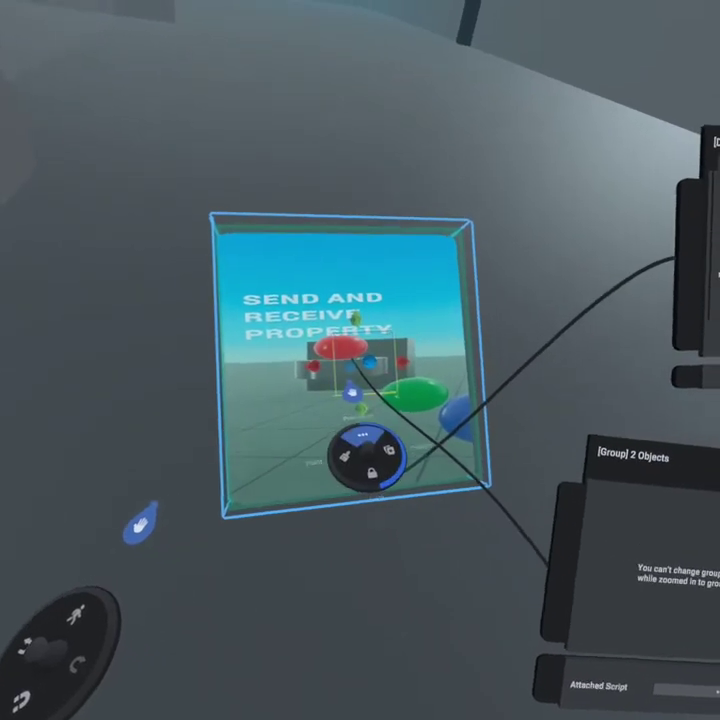
click(362, 436)
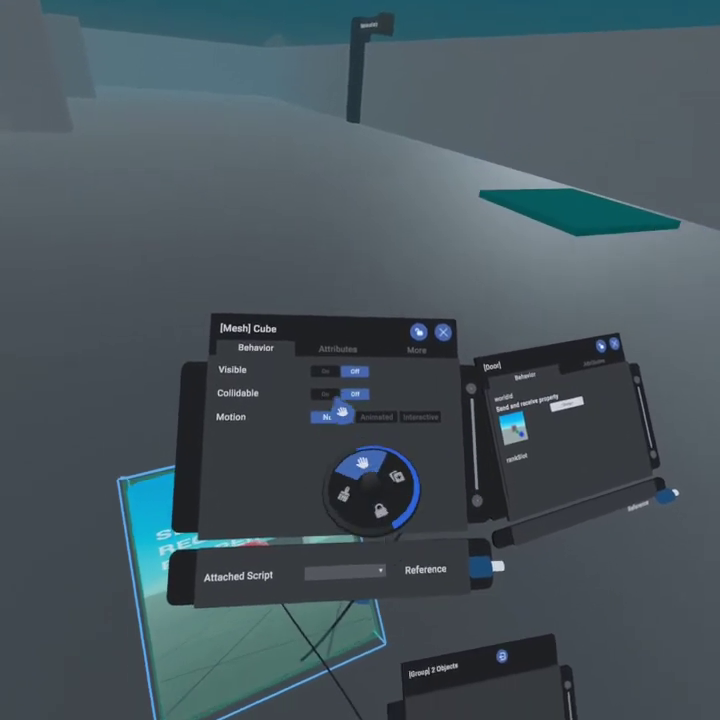
click(326, 394)
click(443, 332)
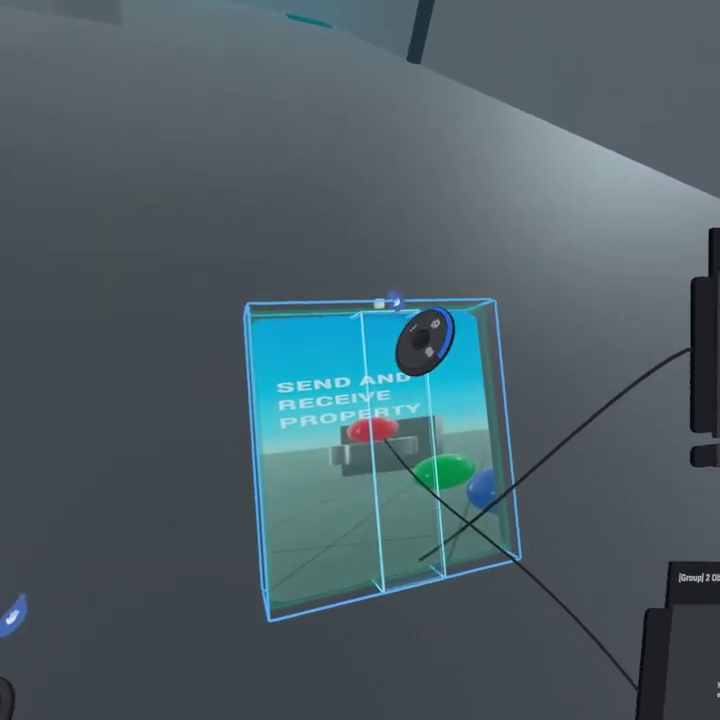
Stretch the invisible cube to cover the full width and height of the door, and exit the group
drag(332, 436, 307, 460)
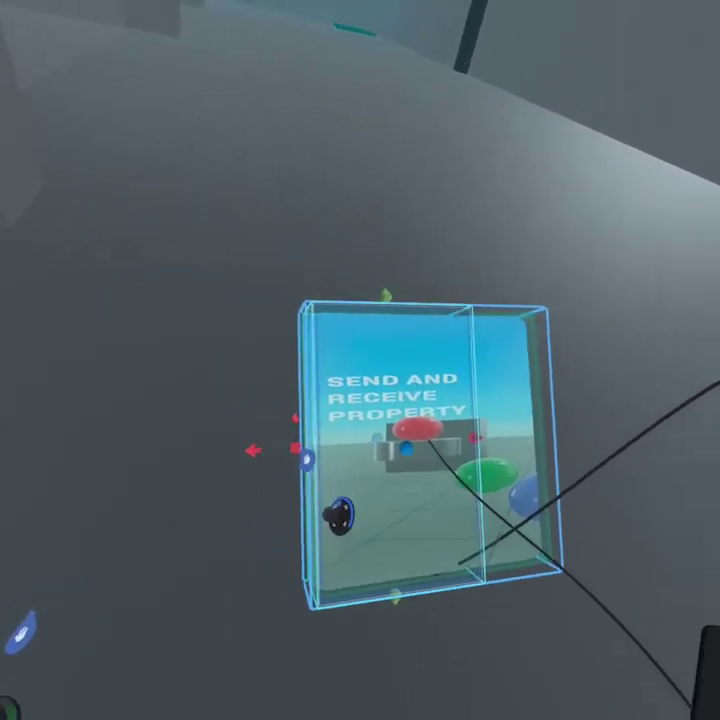
drag(410, 420, 438, 411)
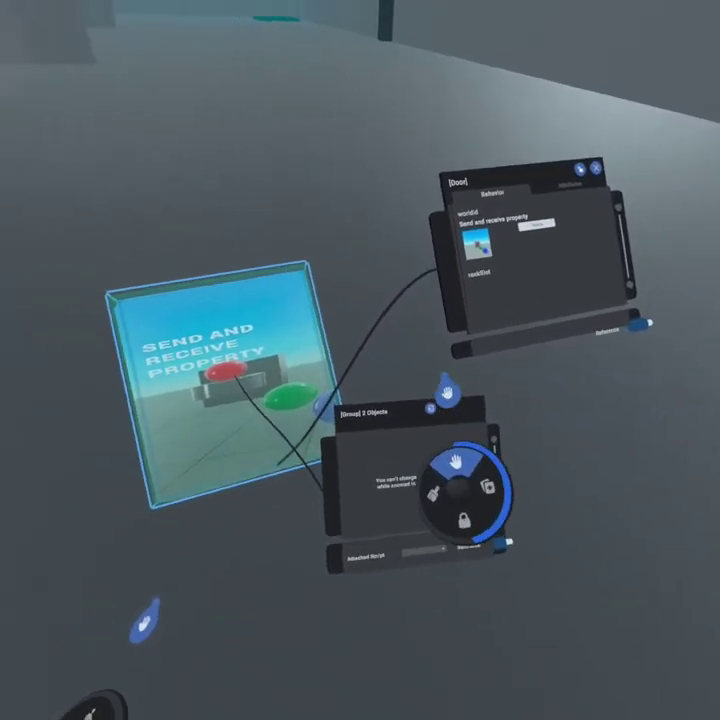
click(320, 437)
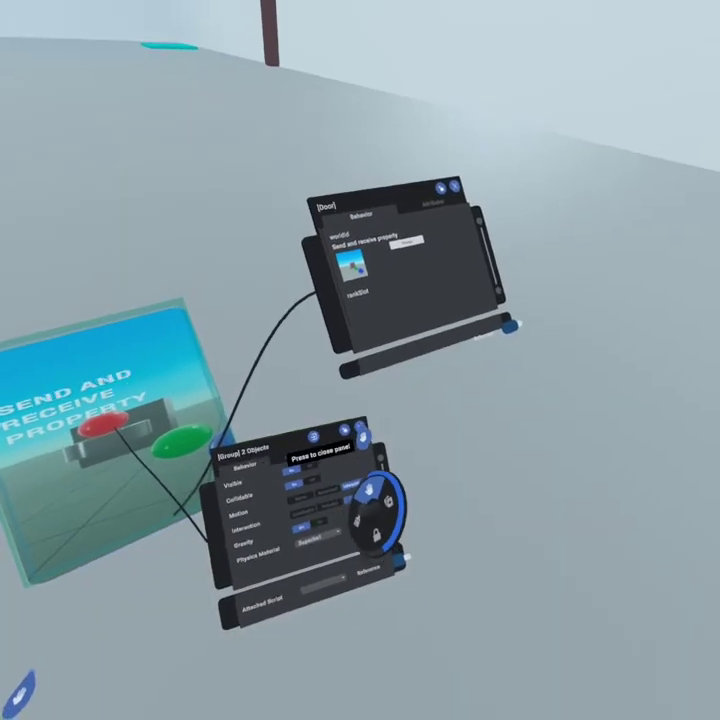